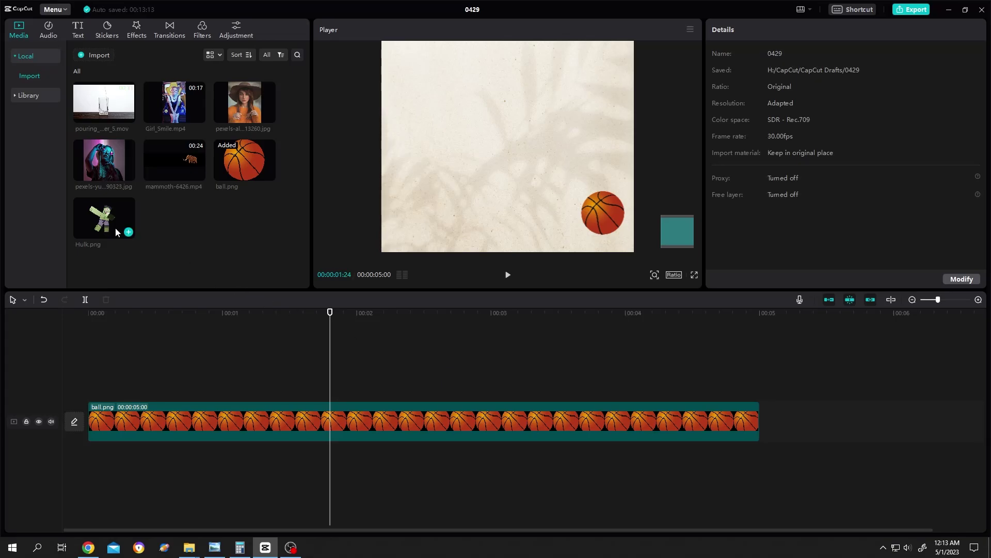
Step: Layer Hulk.png over ball.png at 70% scale, positioned toward the lower left
{"action": "left_click_drag", "start_coordinate": [115, 227], "coordinate": [173, 381]}
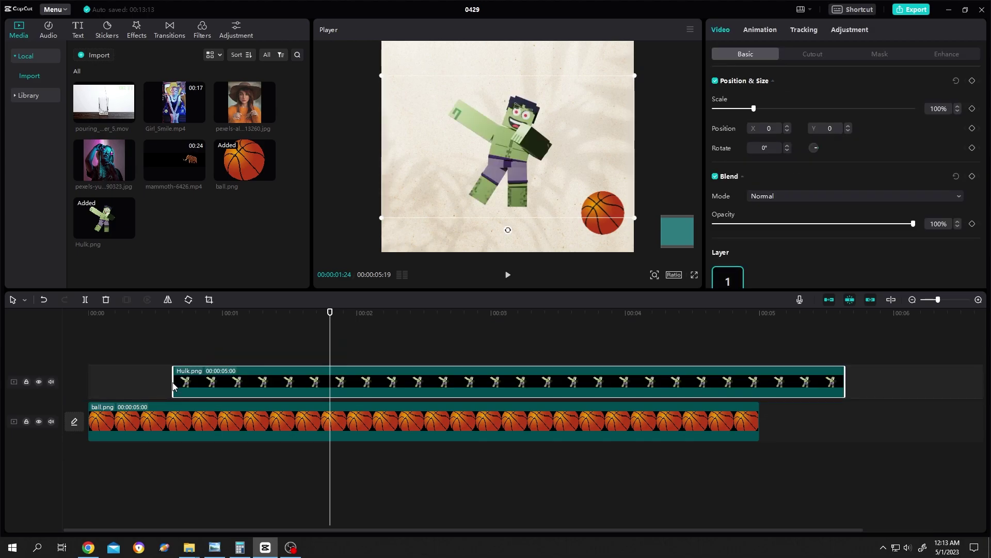
{"action": "left_click", "coordinate": [937, 108]}
{"action": "type", "text": "70"}
{"action": "key", "text": "Return"}
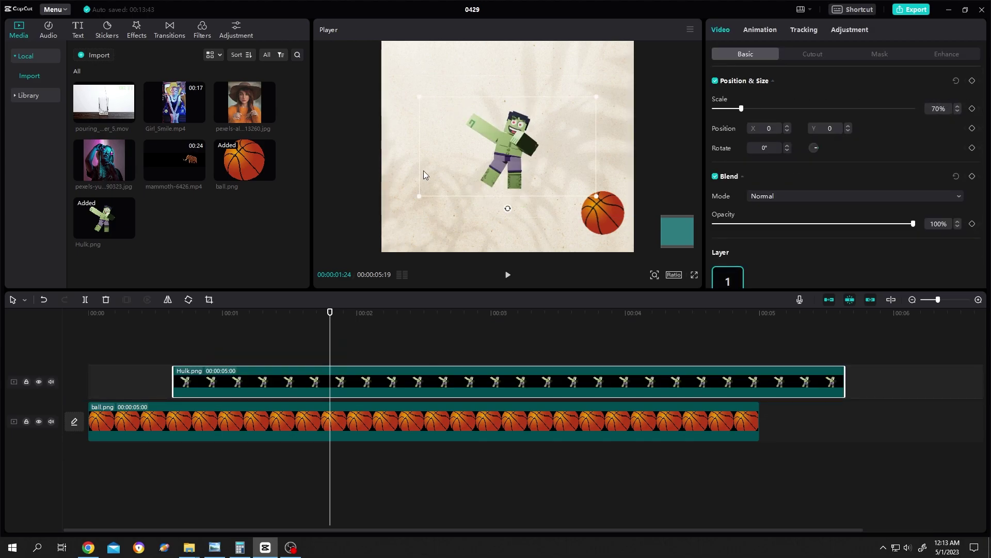
{"action": "left_click_drag", "start_coordinate": [507, 147], "coordinate": [437, 185]}
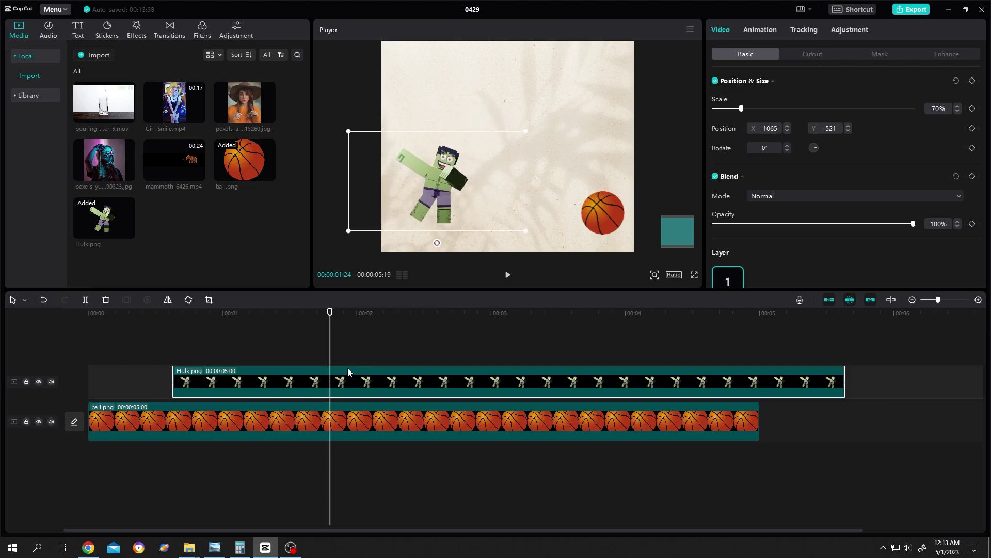
Step: Paste two Hulk copies, align them with the original clip, and select the bottom-right Hulk
{"action": "key", "text": "ctrl+v"}
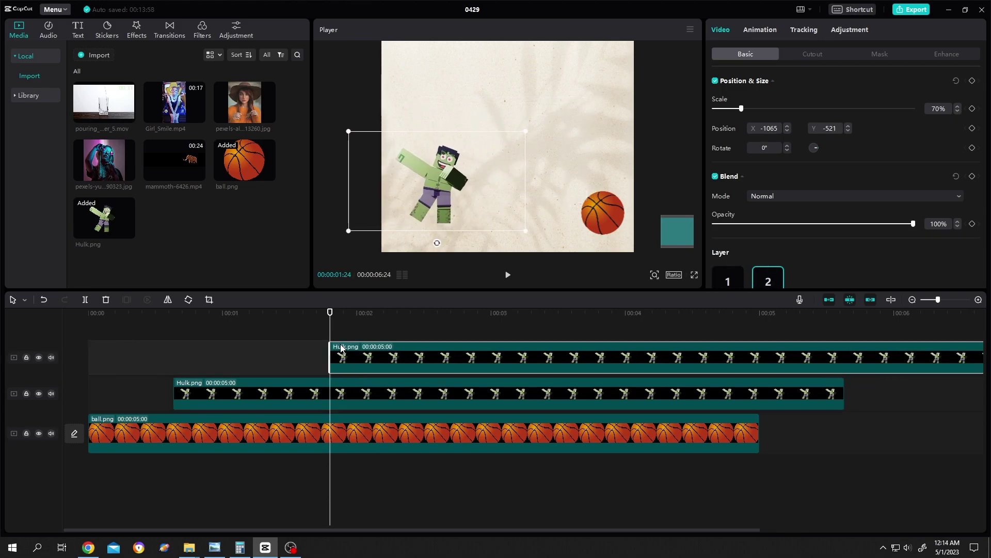
{"action": "key", "text": "ctrl+v"}
{"action": "left_click_drag", "start_coordinate": [360, 397], "coordinate": [203, 397]}
{"action": "left_click_drag", "start_coordinate": [361, 360], "coordinate": [203, 360]}
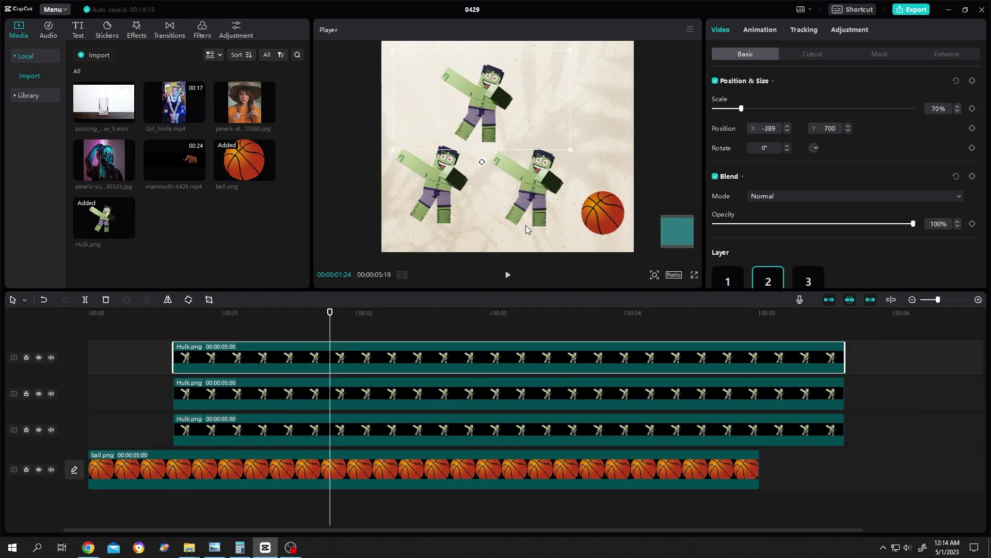
{"action": "left_click", "coordinate": [546, 188]}
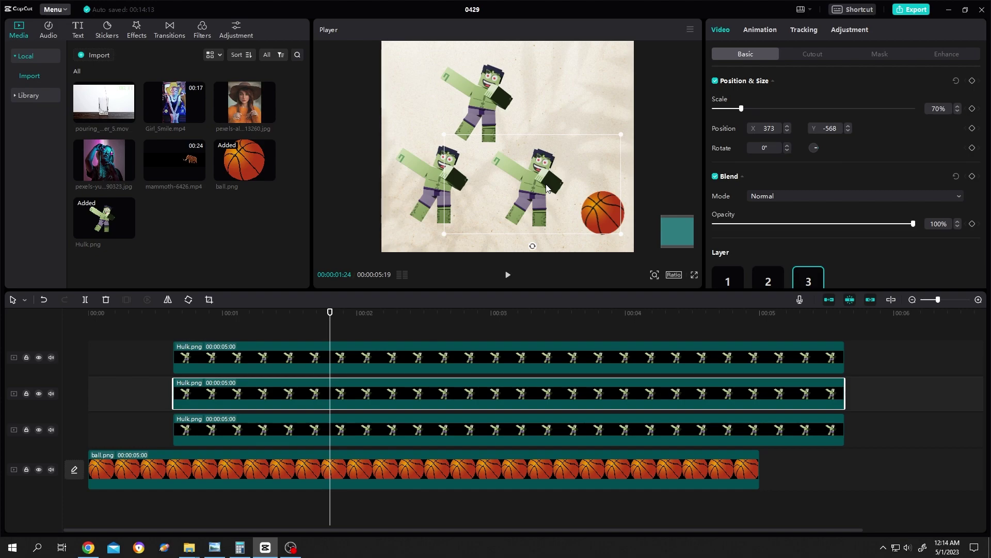
Step: Mirror the bottom-right Hulk clip with Edit > Mirror, then select the top Hulk
{"action": "right_click", "coordinate": [450, 399]}
{"action": "mouse_move", "coordinate": [503, 361]}
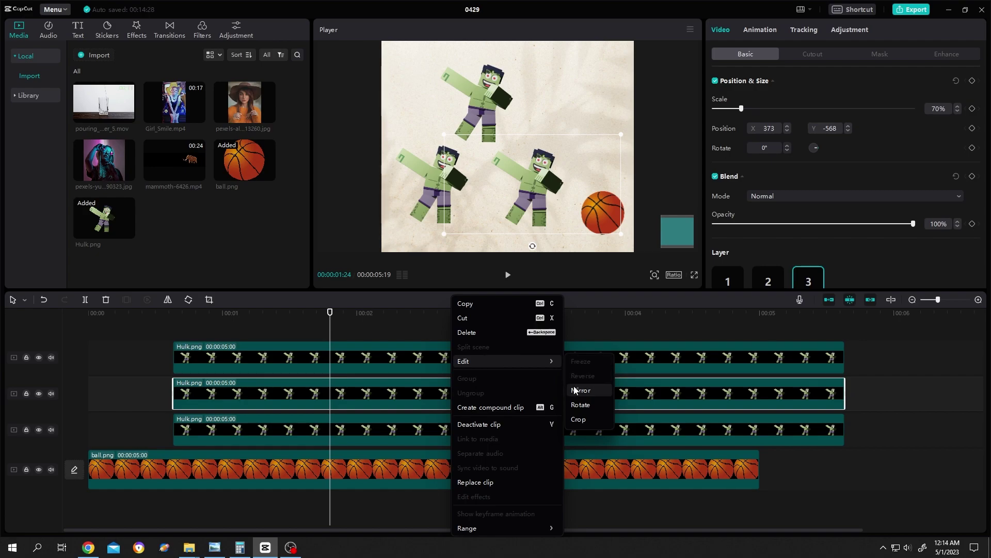
{"action": "left_click", "coordinate": [581, 390]}
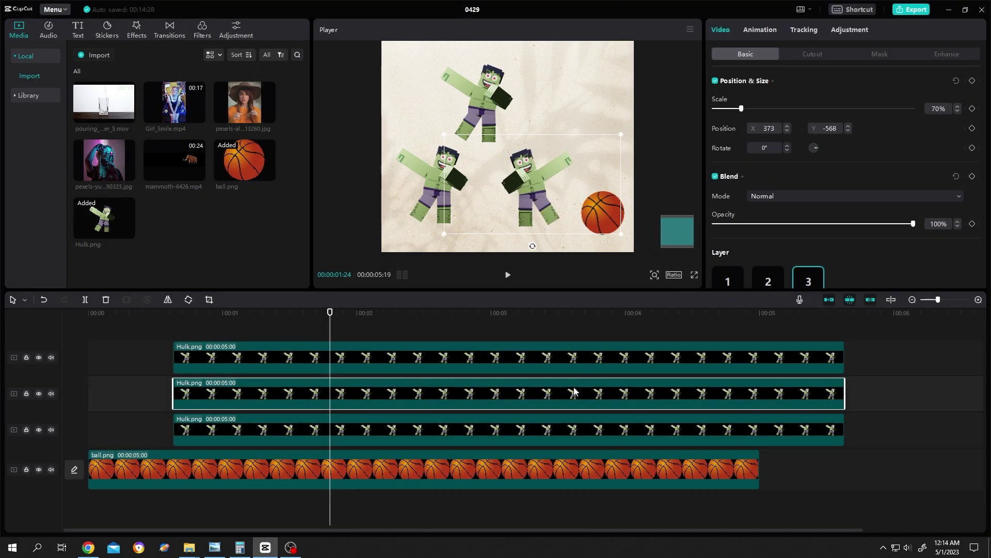
{"action": "left_click", "coordinate": [489, 110]}
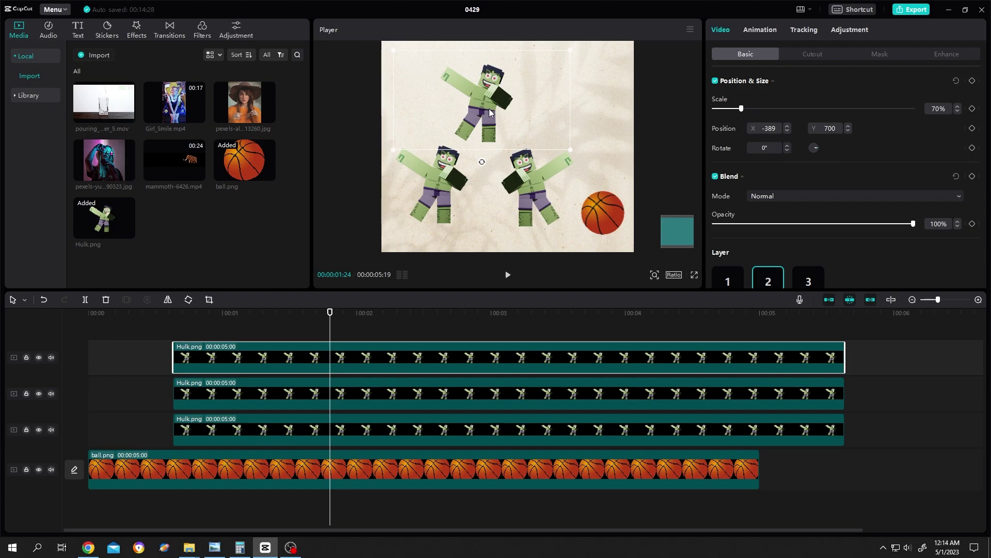
Step: Undo the stray move and rotate the top Hulk to -90°
{"action": "left_click_drag", "start_coordinate": [488, 109], "coordinate": [504, 103]}
{"action": "key", "text": "ctrl+z"}
{"action": "left_click", "coordinate": [765, 147]}
{"action": "type", "text": "-90"}
{"action": "key", "text": "Return"}
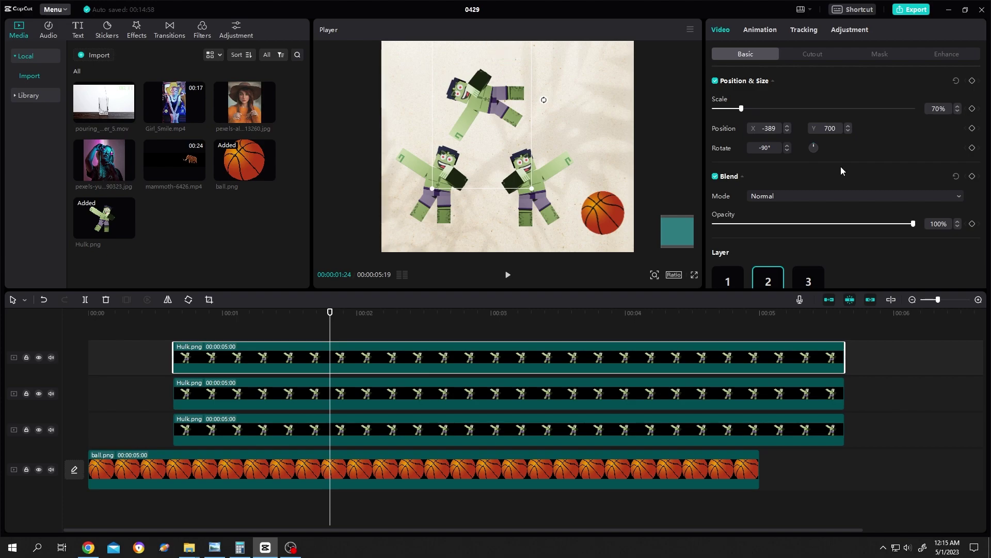
Step: Try mirroring the top Hulk clip, then undo the mirror
{"action": "right_click", "coordinate": [477, 358]}
{"action": "mouse_move", "coordinate": [511, 360]}
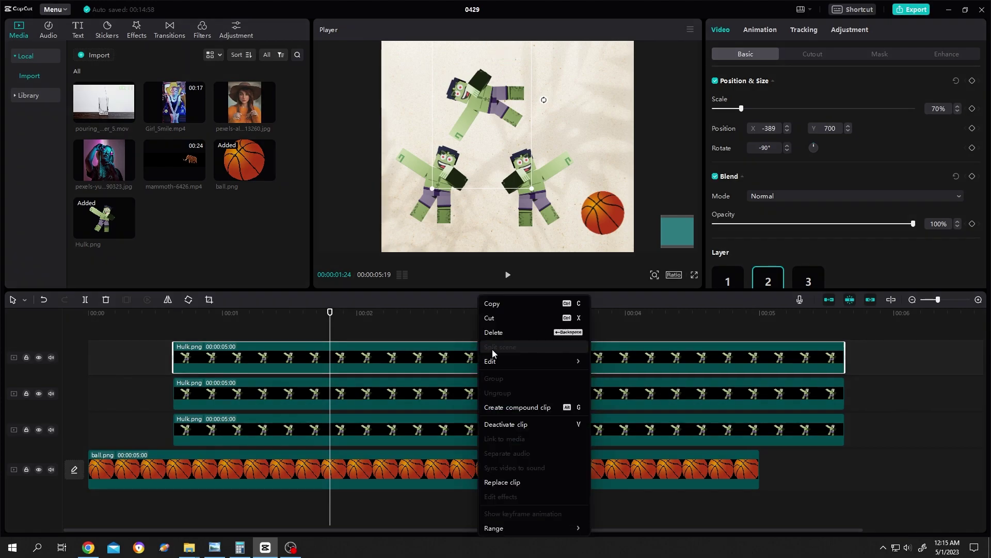
{"action": "left_click", "coordinate": [628, 390]}
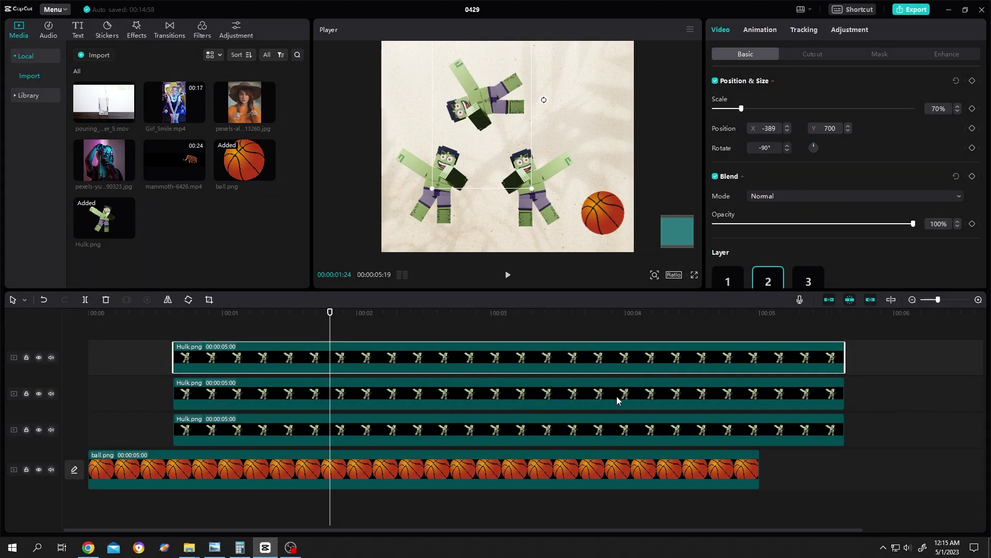
{"action": "key", "text": "ctrl+z"}
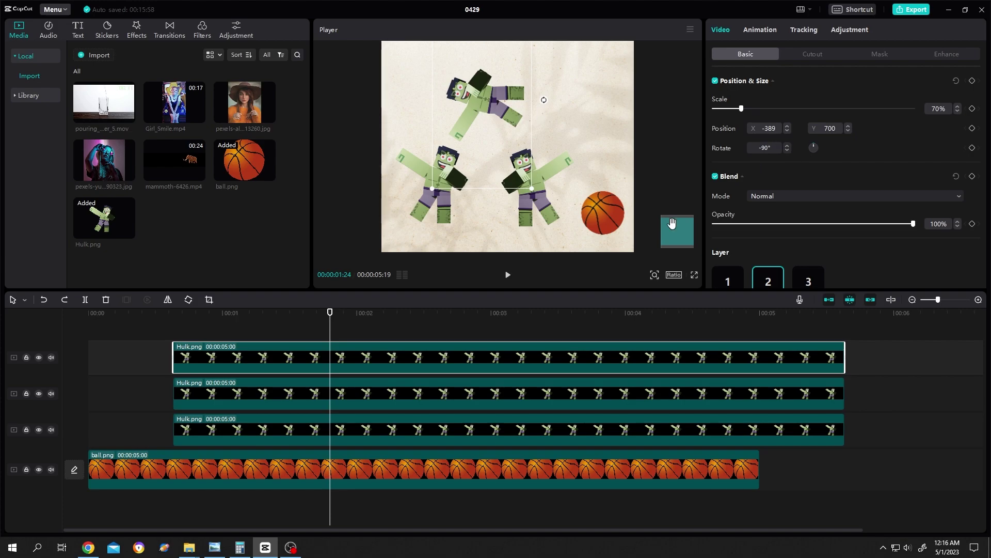
Step: Create a compound clip from the rotated top Hulk clip
{"action": "right_click", "coordinate": [469, 354]}
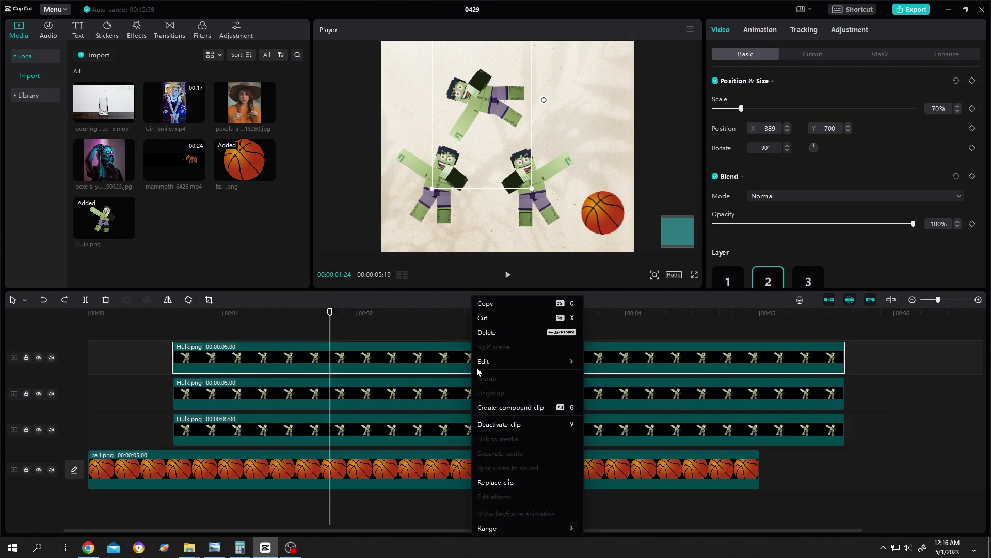
{"action": "left_click", "coordinate": [494, 406]}
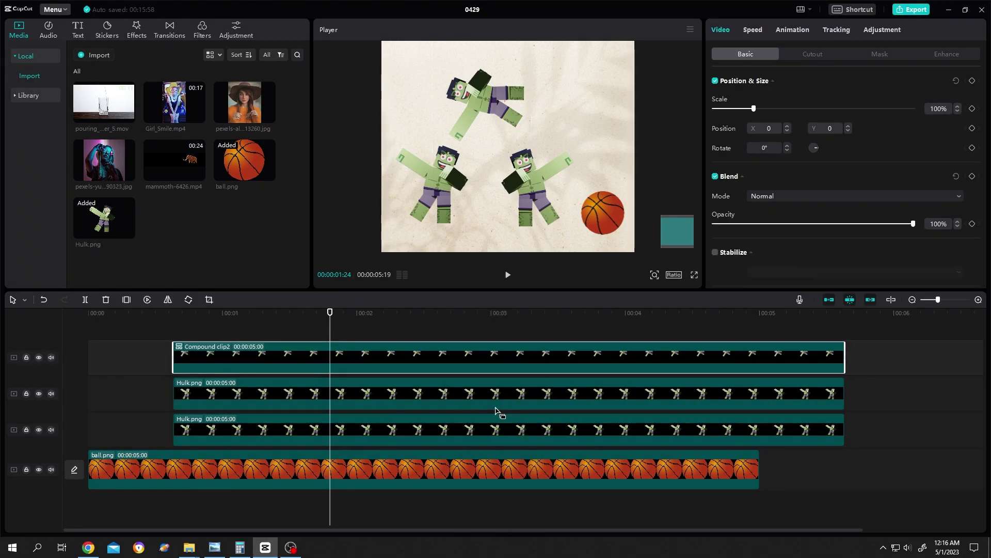
Step: Mirror the compound Hulk clip, rotate it 90°, and drag it to the frame's left
{"action": "right_click", "coordinate": [467, 357]}
{"action": "mouse_move", "coordinate": [480, 361]}
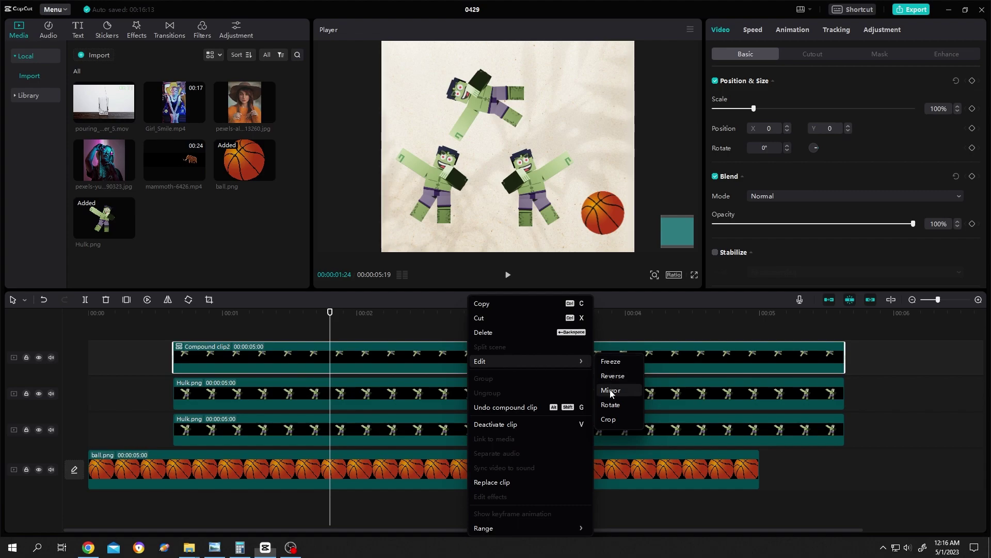
{"action": "left_click", "coordinate": [610, 391]}
{"action": "type", "text": "90"}
{"action": "key", "text": "Return"}
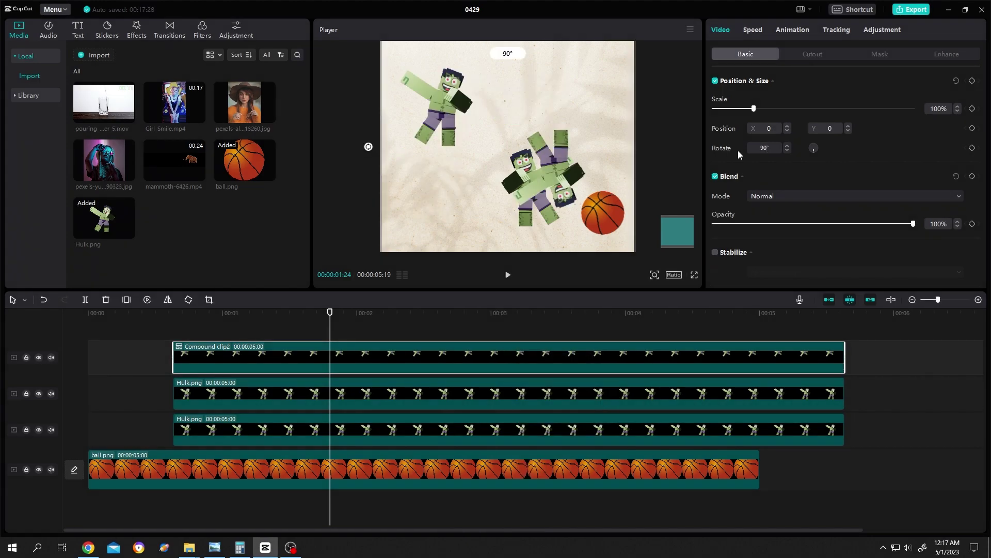
{"action": "left_click_drag", "start_coordinate": [564, 170], "coordinate": [445, 190]}
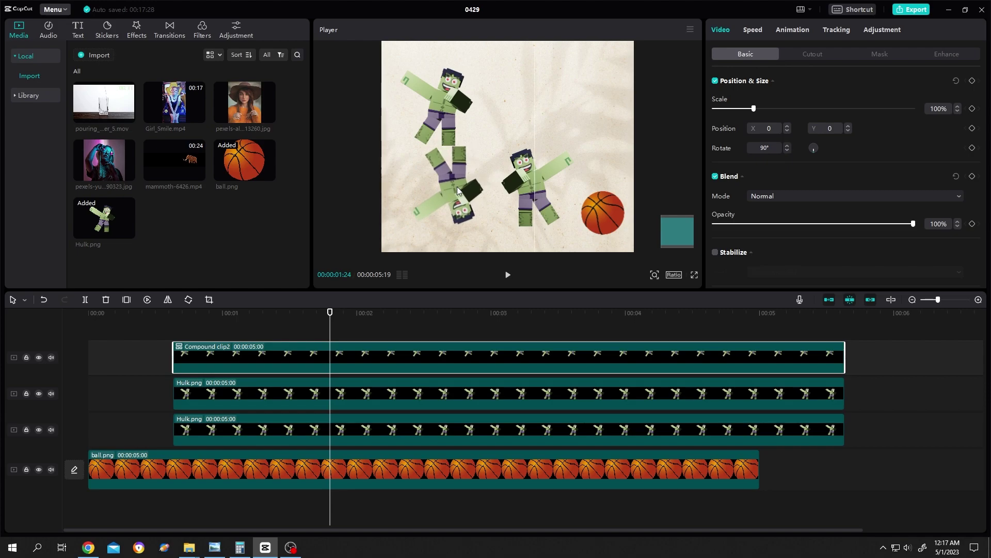